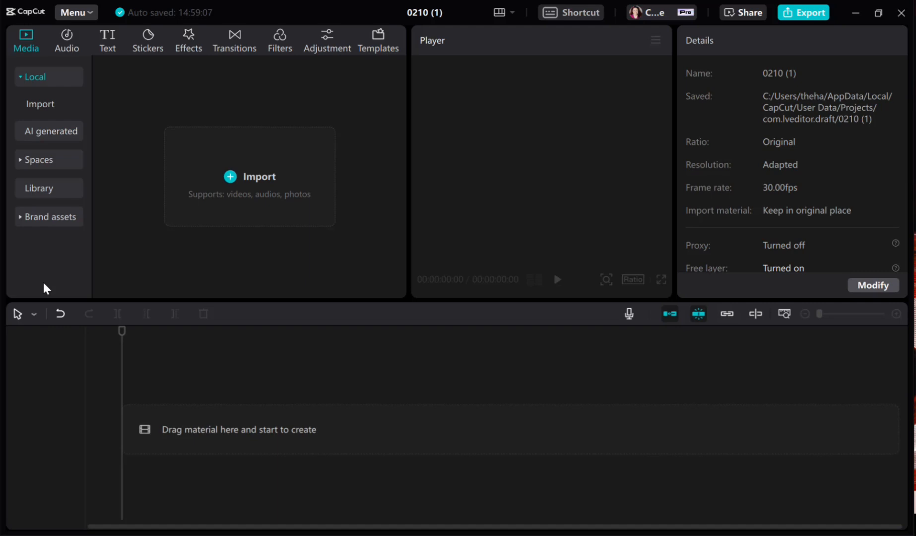
Import the Zulay coffee mixer.mov video and place it at the start of the main timeline track.
click(234, 175)
drag(153, 160, 178, 439)
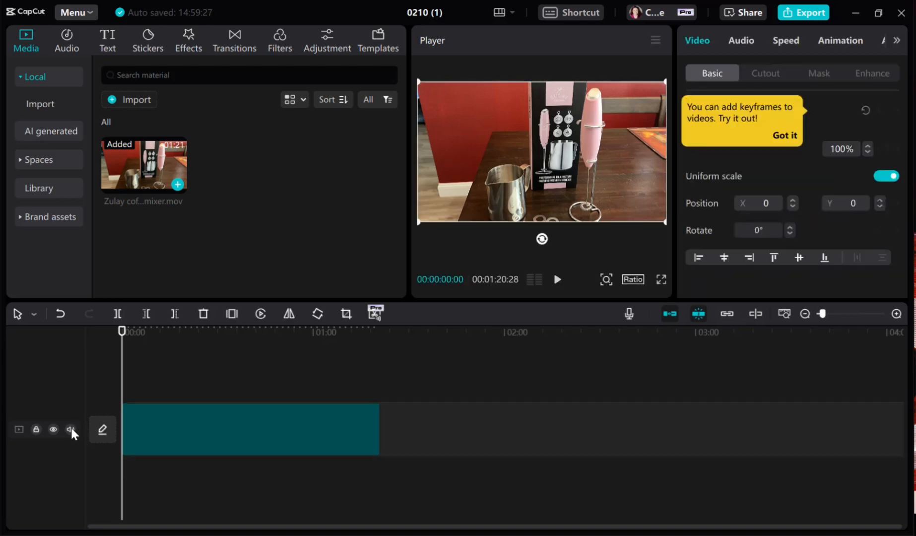
Play the first few seconds of the video clip and return the playhead to the start.
click(555, 281)
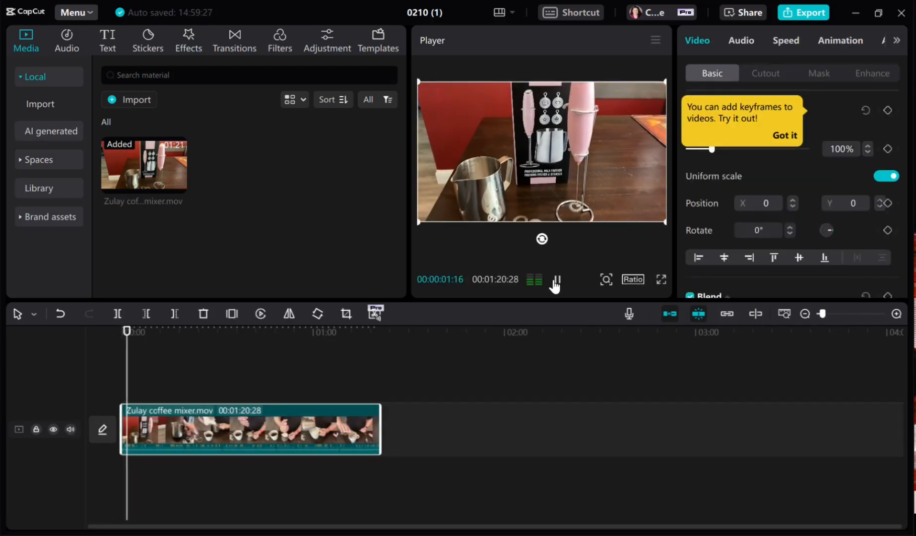
click(556, 281)
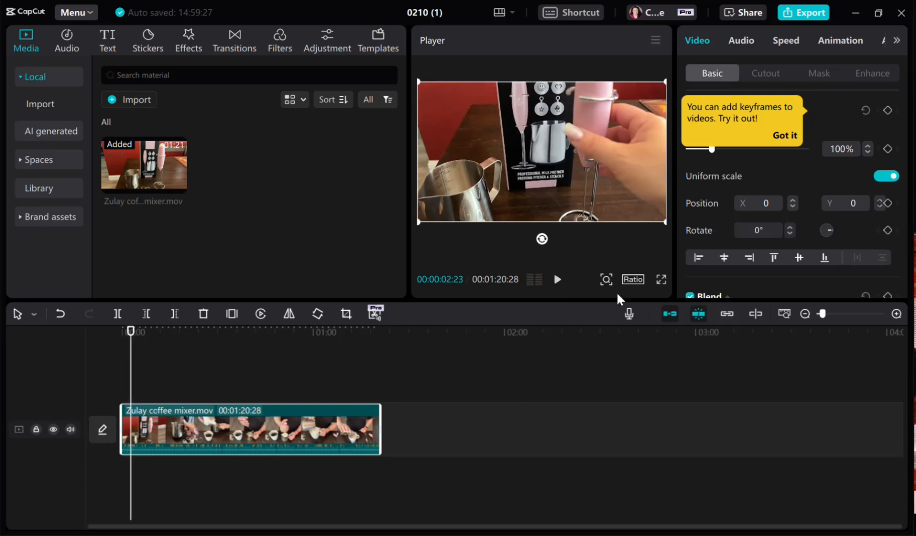
click(125, 339)
drag(125, 338, 122, 339)
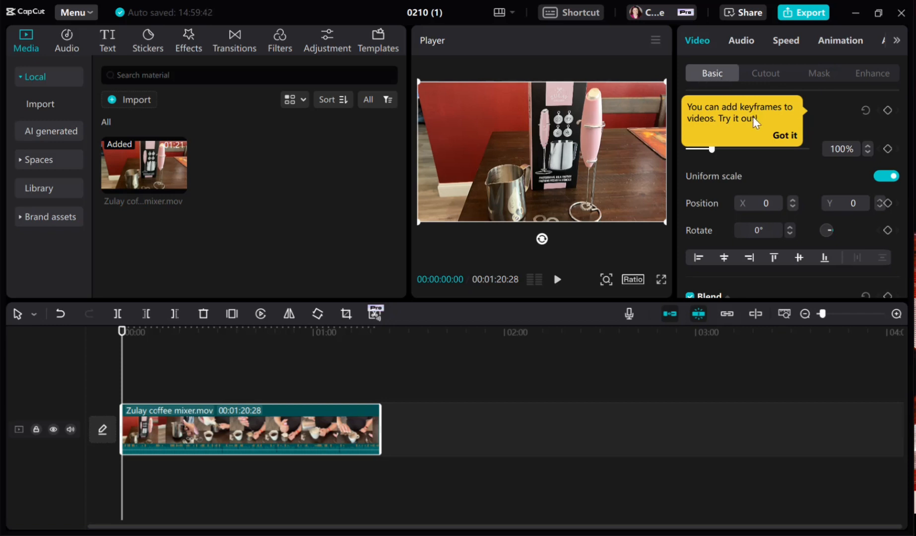
Dismiss the keyframe tip and generate English auto captions for the video.
click(780, 135)
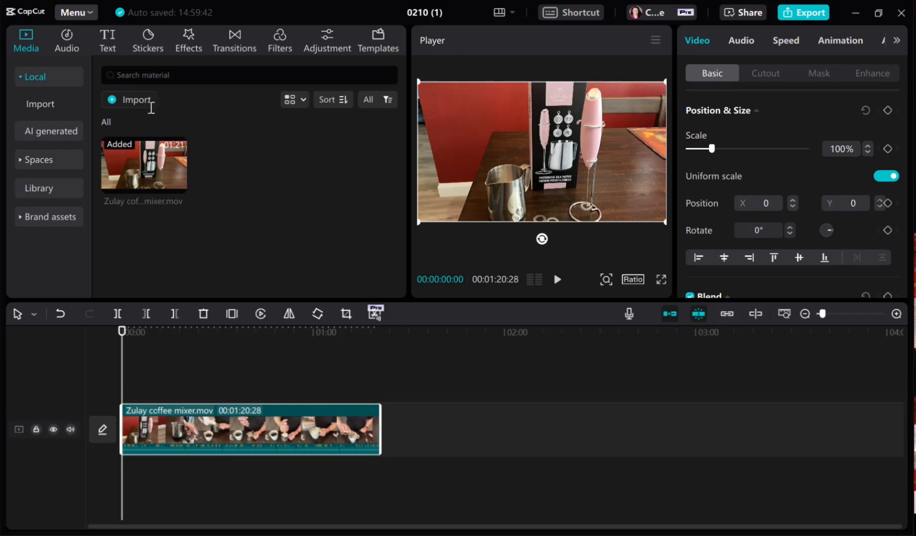
click(110, 46)
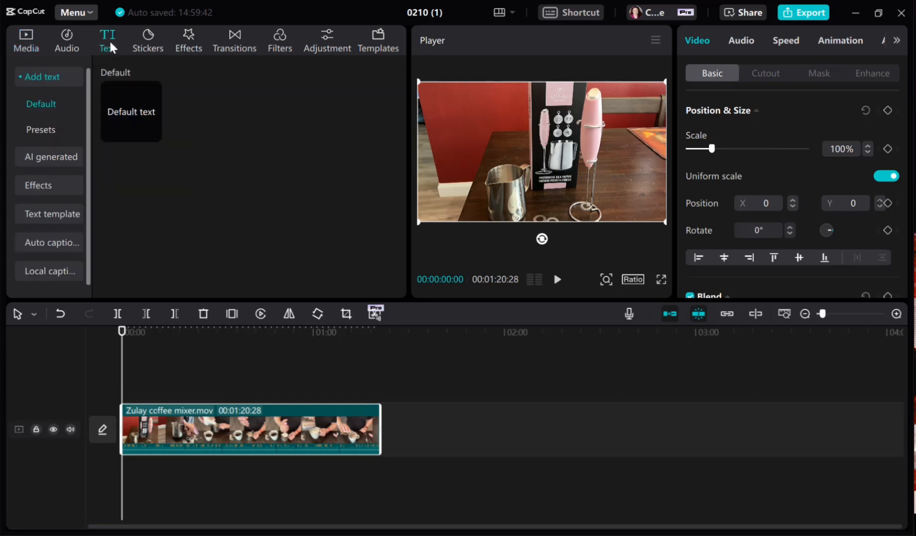
click(38, 246)
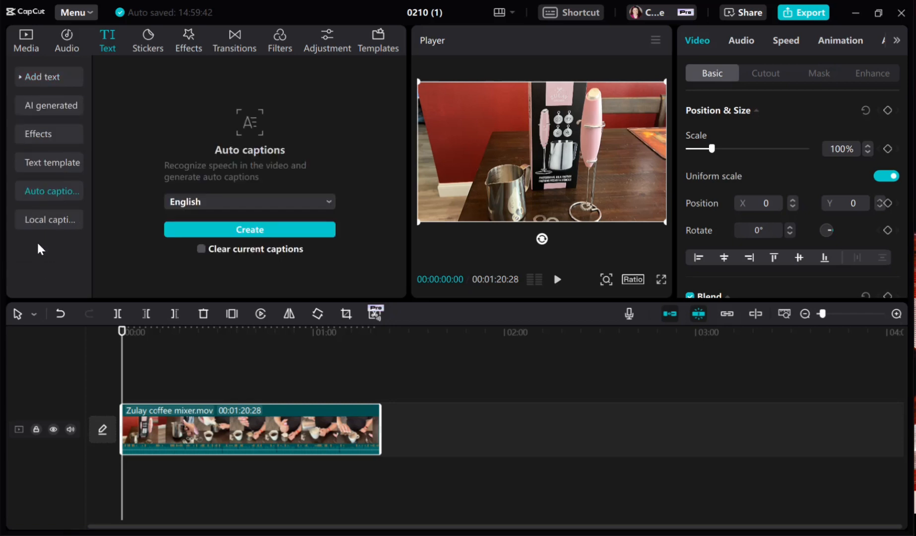
click(221, 230)
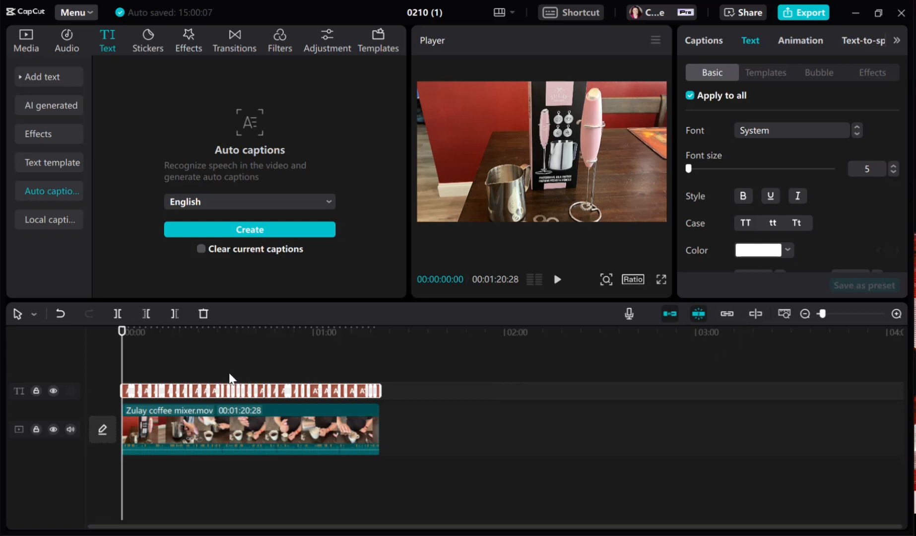
Play the first few seconds of the video to check the generated captions.
click(558, 279)
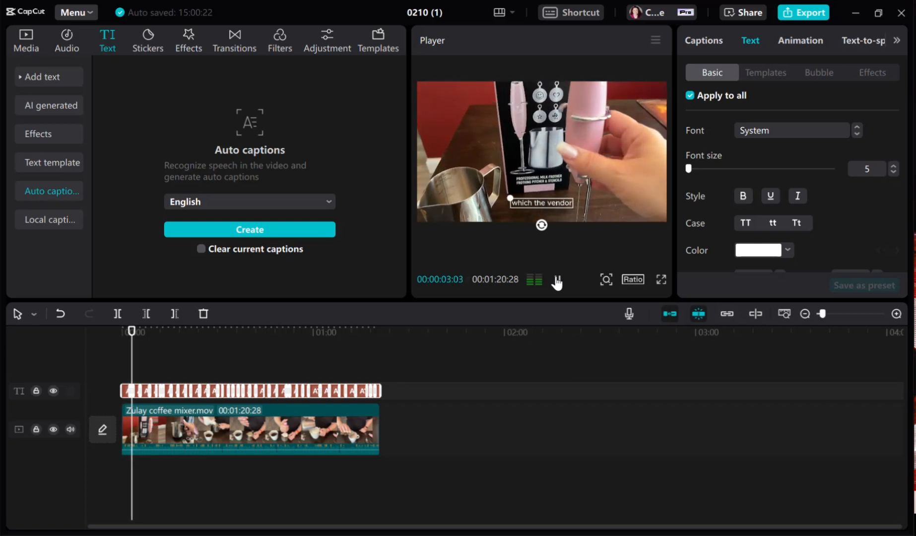
click(557, 281)
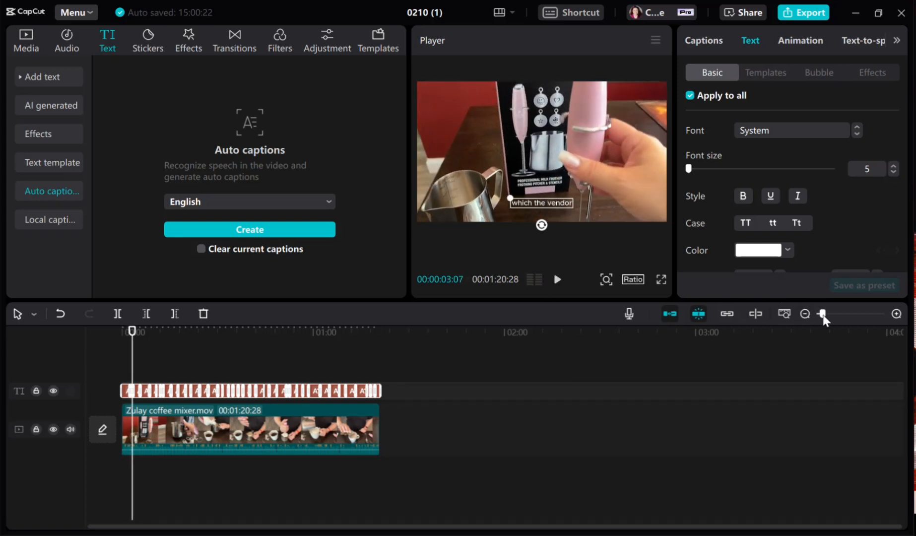
Edit the first caption on the timeline, deleting the final "e" from the word "Zule".
drag(823, 316, 830, 316)
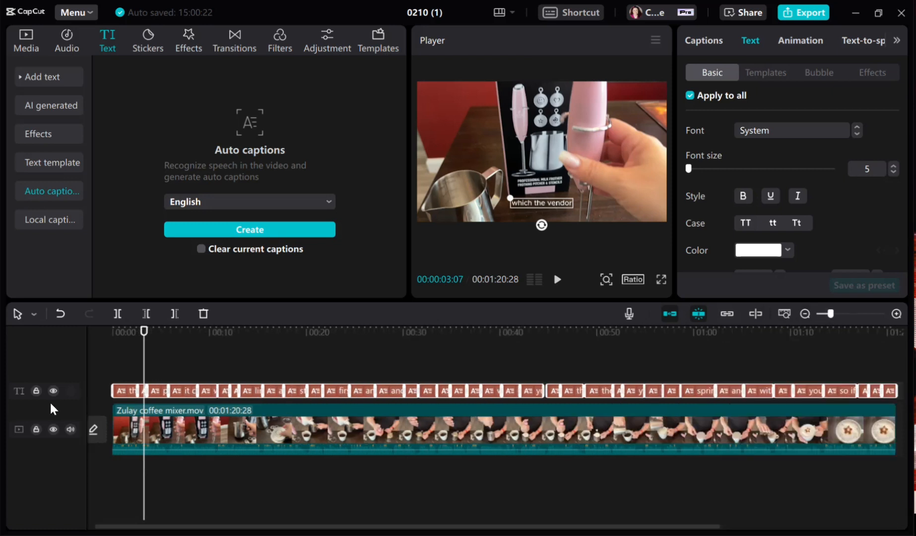
click(556, 204)
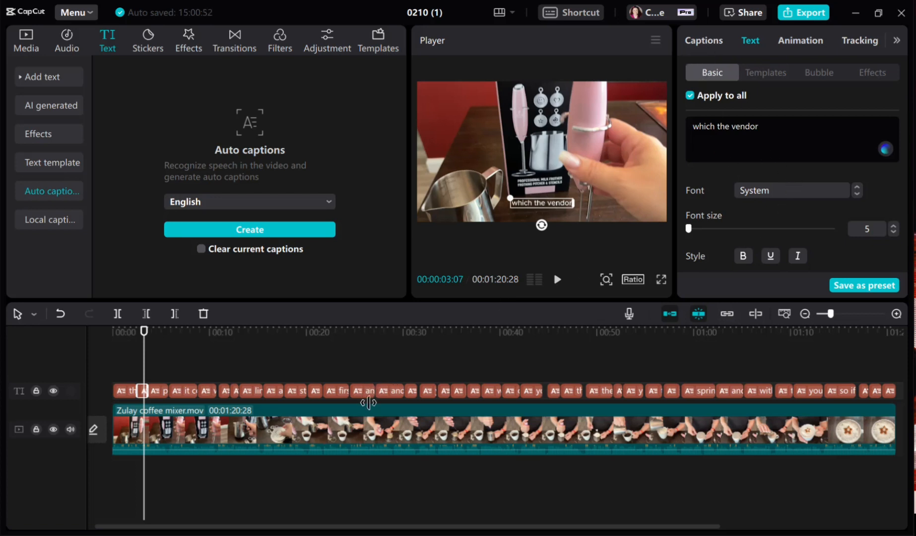
click(119, 392)
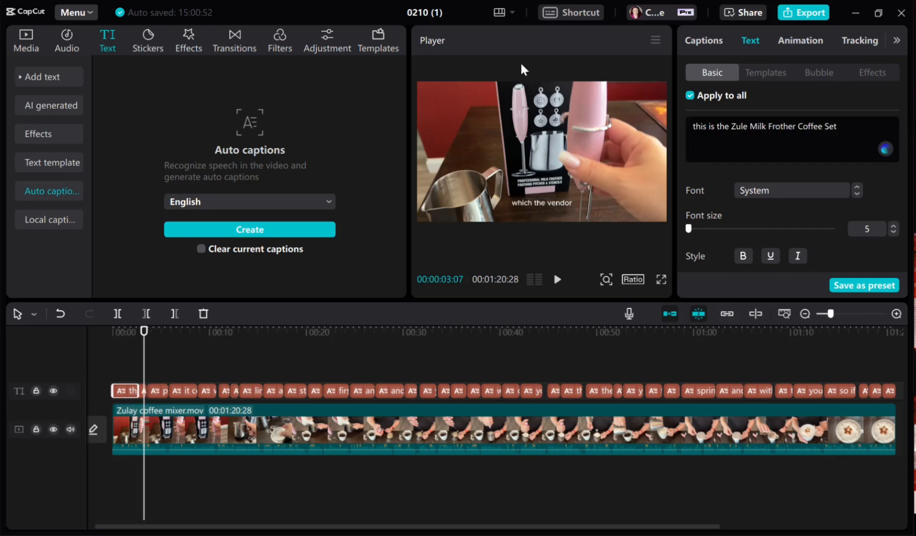
click(720, 125)
key(BackSpace)
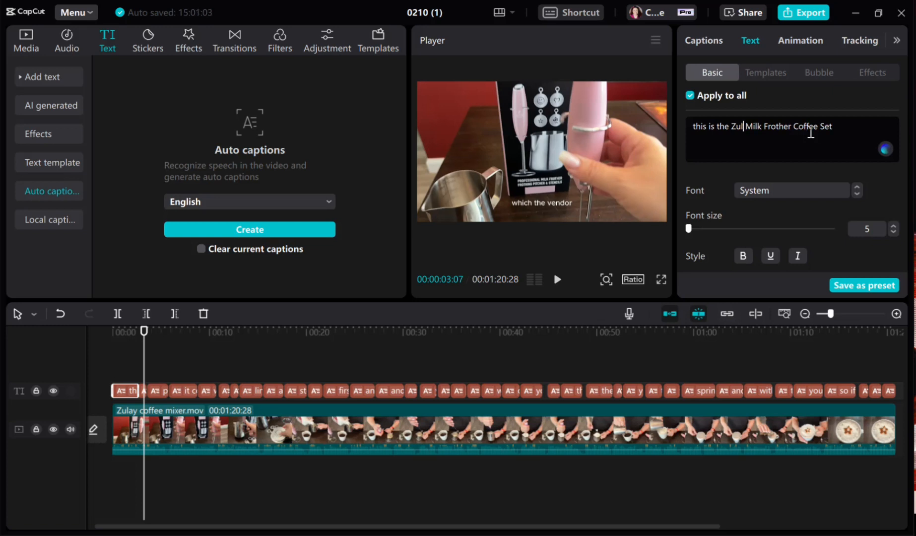
Play the captions from about the six-second mark to review them.
click(158, 391)
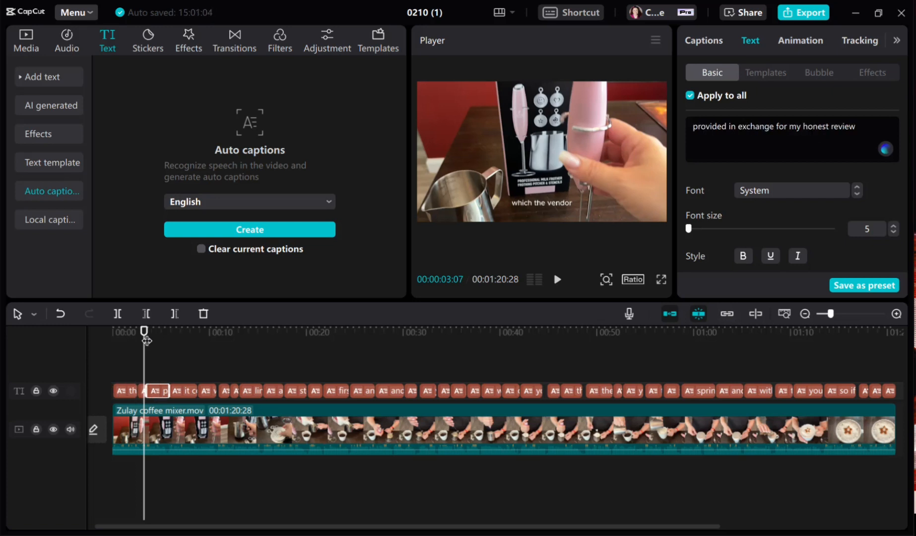
drag(144, 338, 176, 345)
click(556, 281)
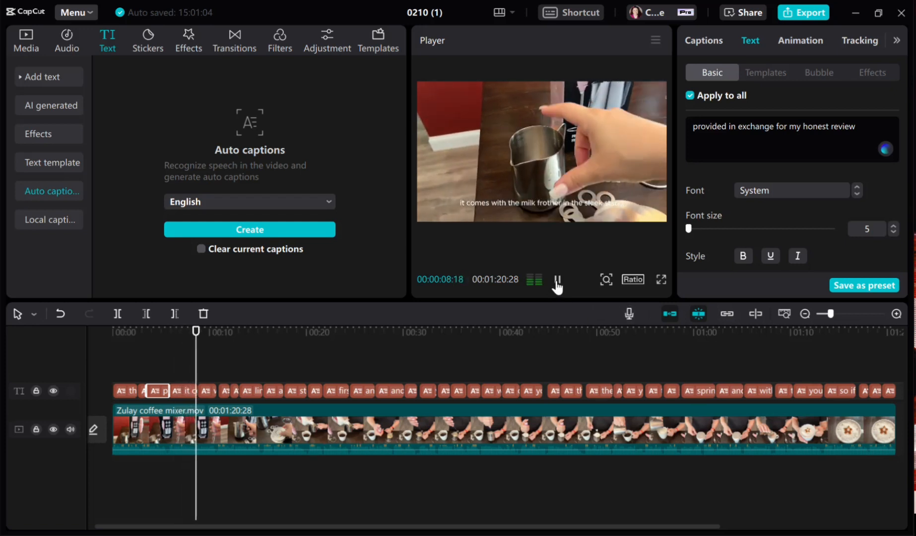
click(557, 281)
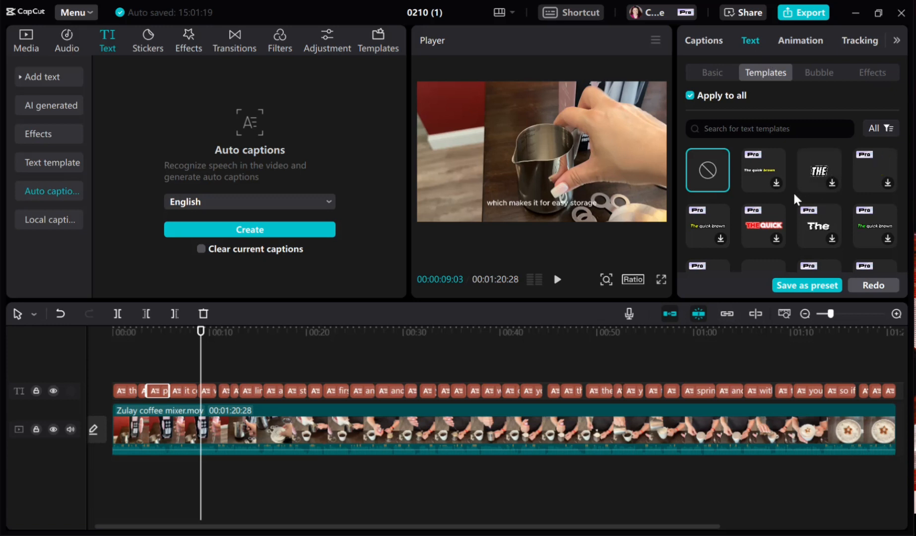
Browse the caption templates, try the Pro one with orange text, and apply the bold green-and-white "The quick brown fox" template to all captions.
scroll(781, 235, down, 3)
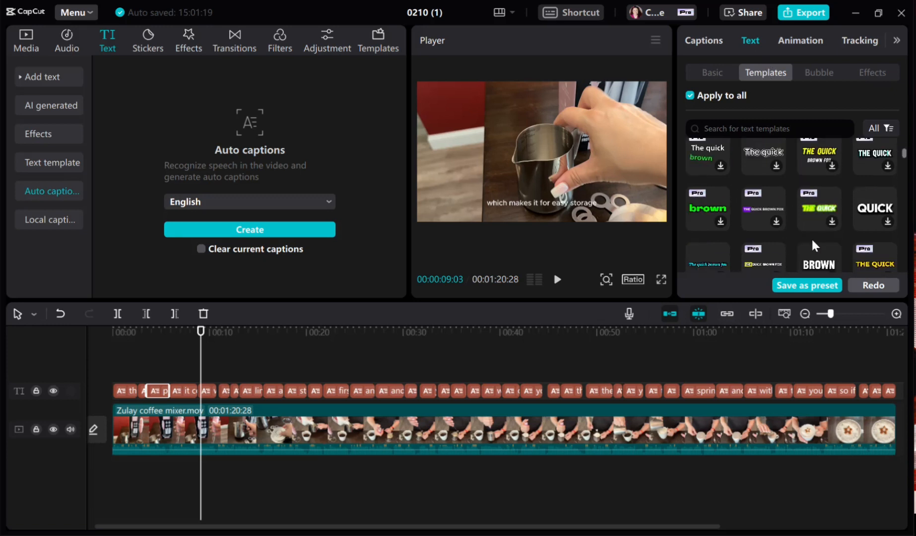
scroll(802, 221, down, 2)
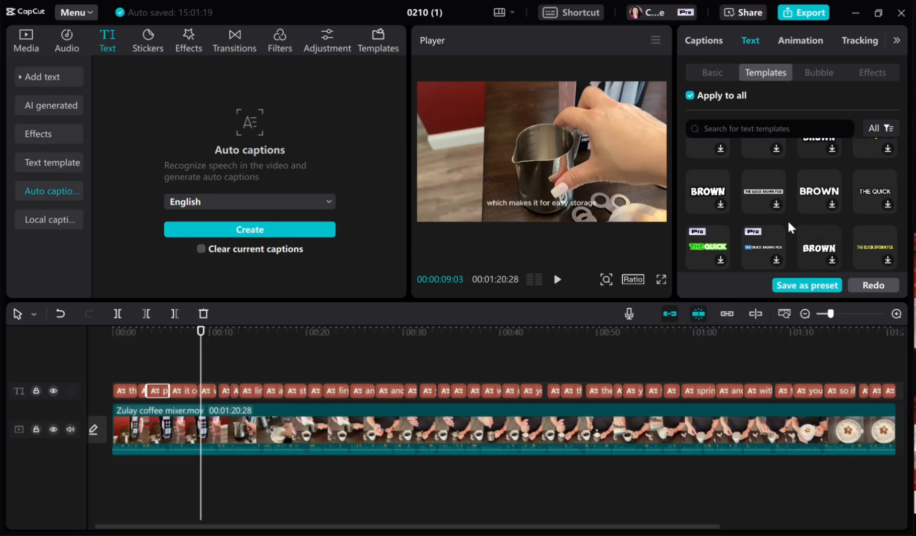
scroll(779, 213, down, 1)
scroll(780, 221, down, 4)
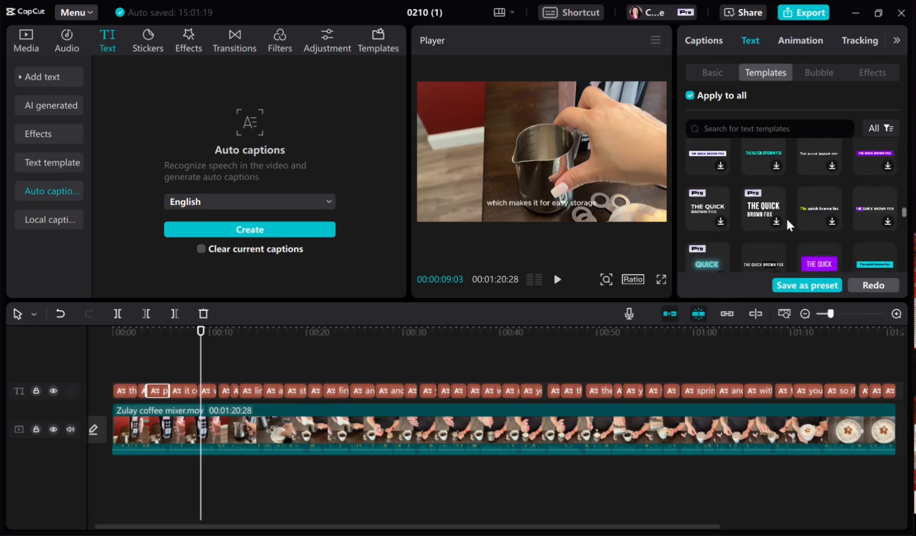
scroll(789, 223, down, 2)
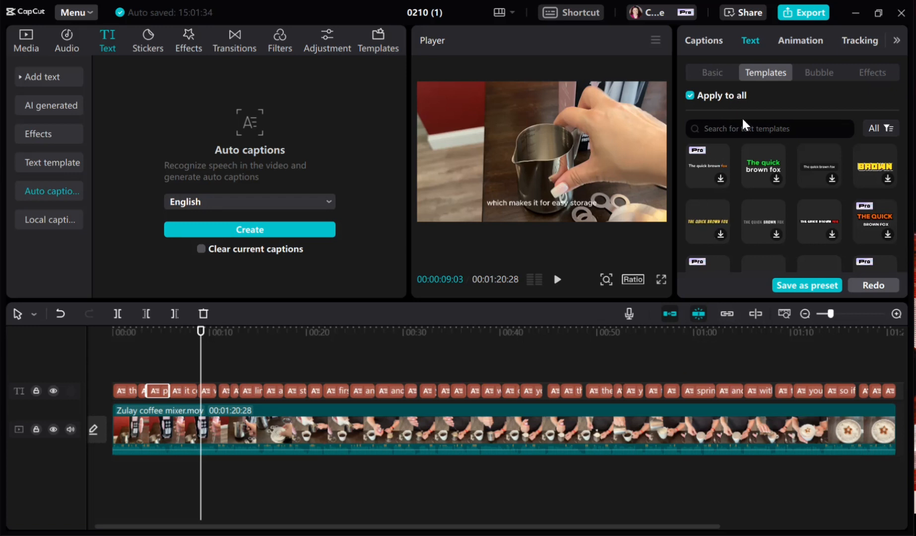
click(711, 163)
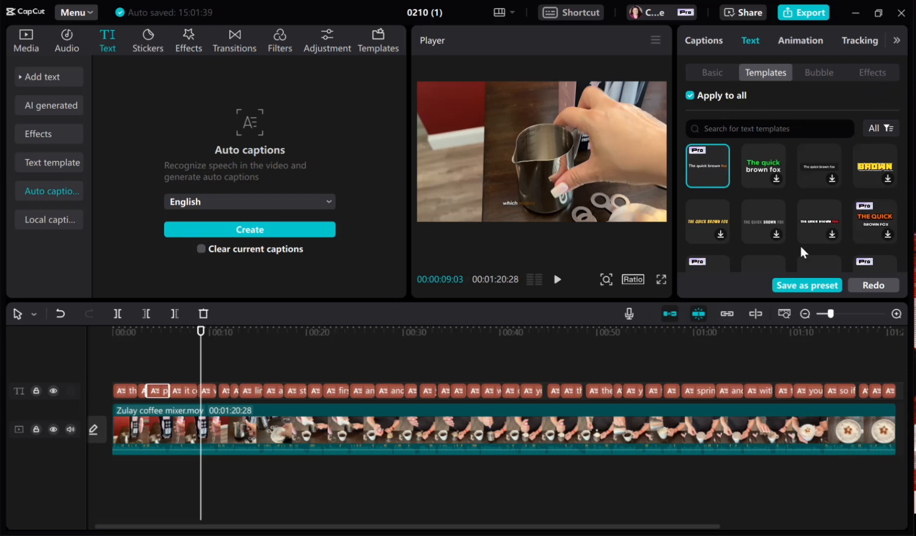
click(767, 167)
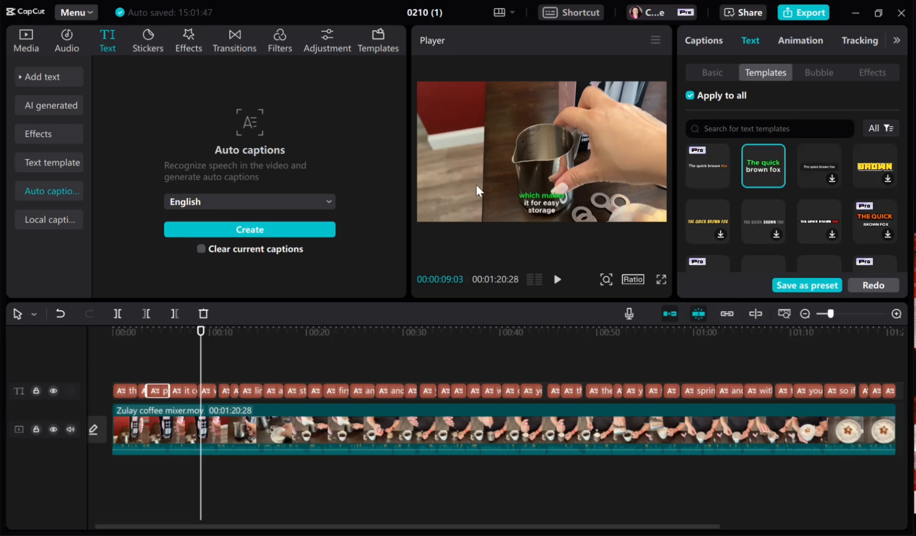
Select the "which makes it for easy storage" caption and set the font size of all captions to 11.
click(547, 211)
scroll(821, 173, down, 3)
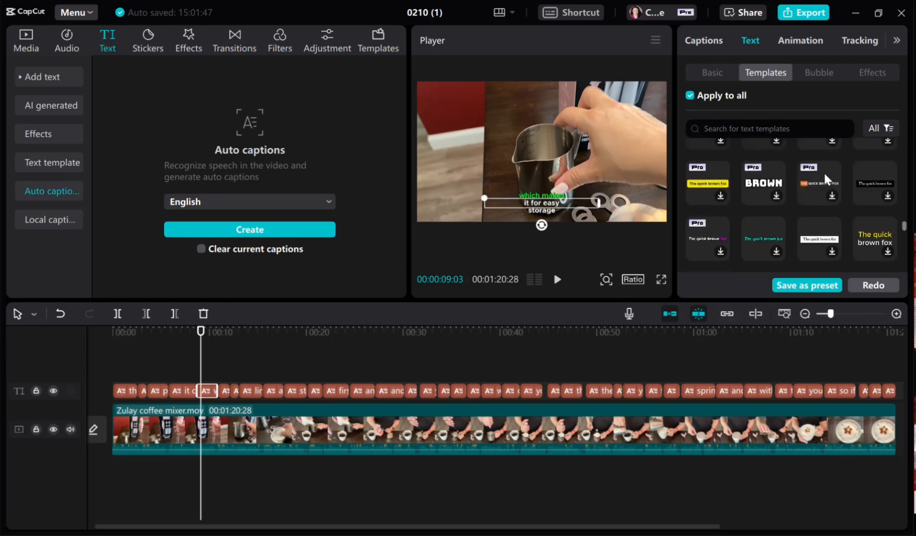
scroll(824, 173, up, 3)
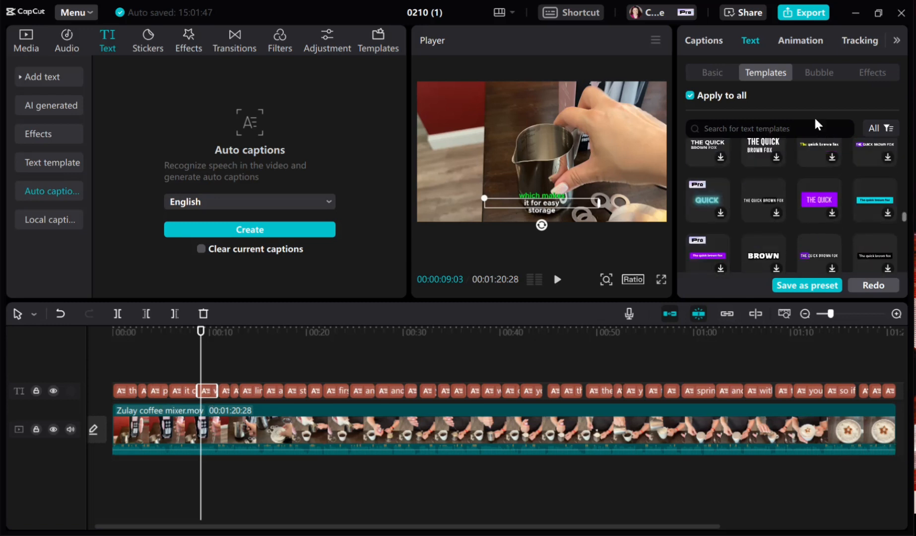
click(715, 74)
drag(696, 233, 687, 227)
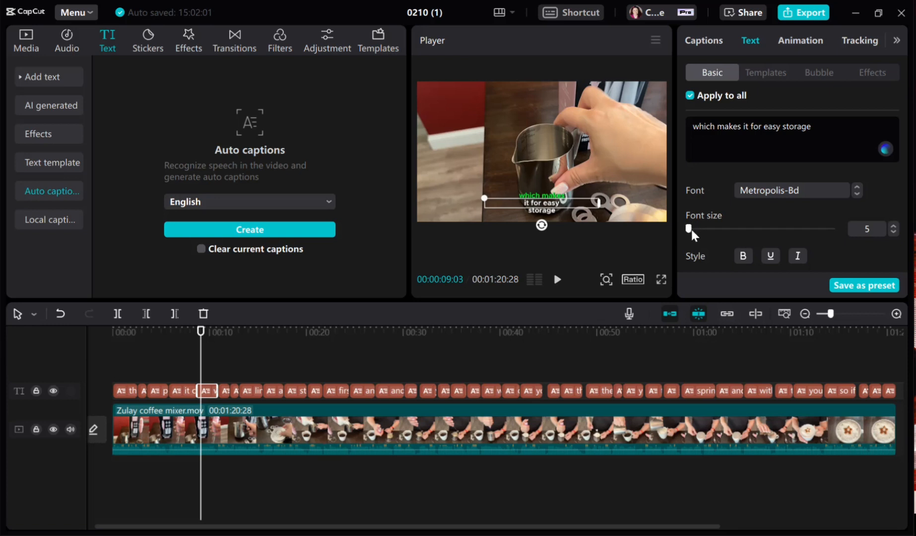
click(894, 224)
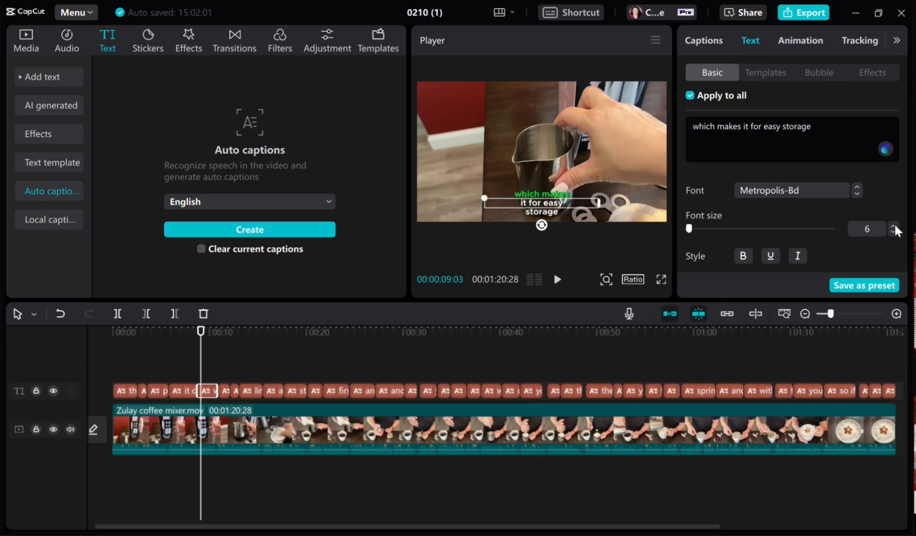
click(893, 222)
click(894, 224)
click(894, 222)
click(893, 222)
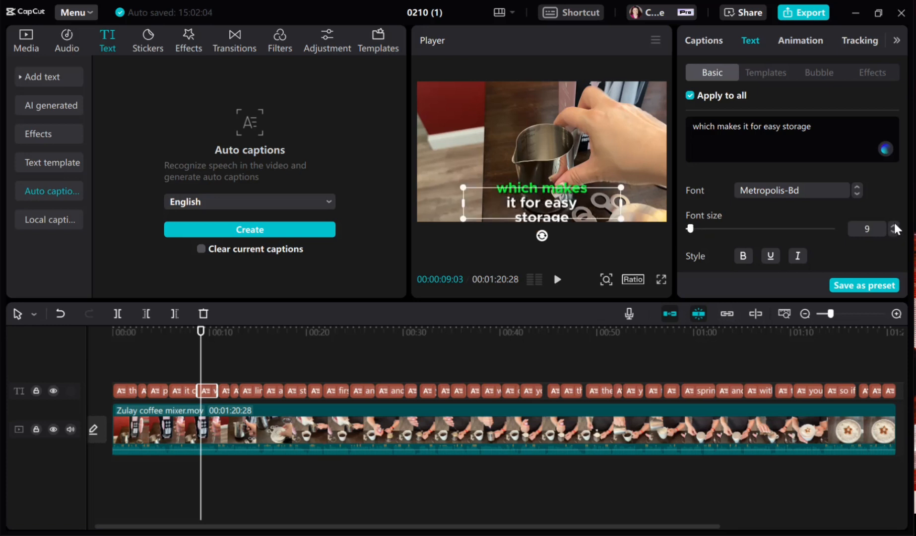
click(894, 222)
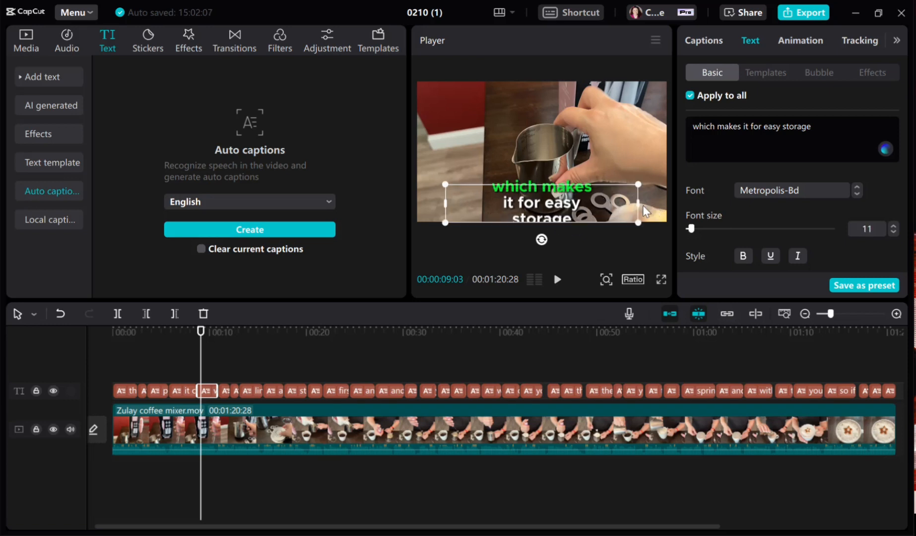
Set the captions' font size to 9 and widen their text box, keeping it near the lower centre of the frame.
drag(640, 204, 668, 199)
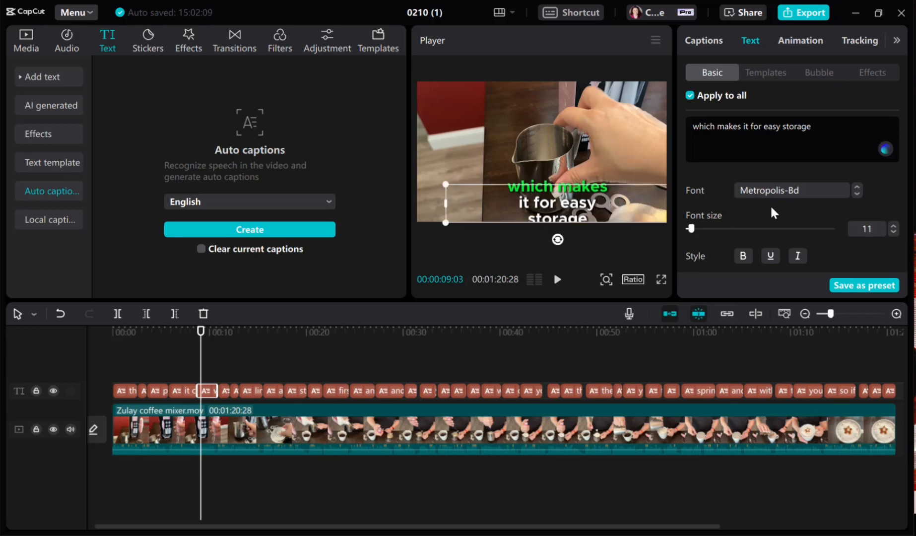
click(893, 231)
click(893, 232)
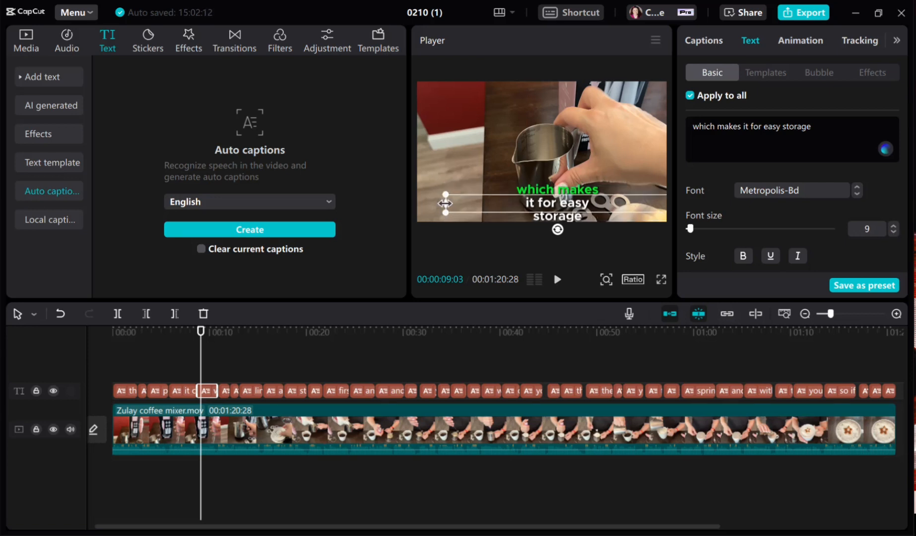
mouse_move(448, 204)
mouse_down()
mouse_move(377, 204)
mouse_move(452, 204)
mouse_up()
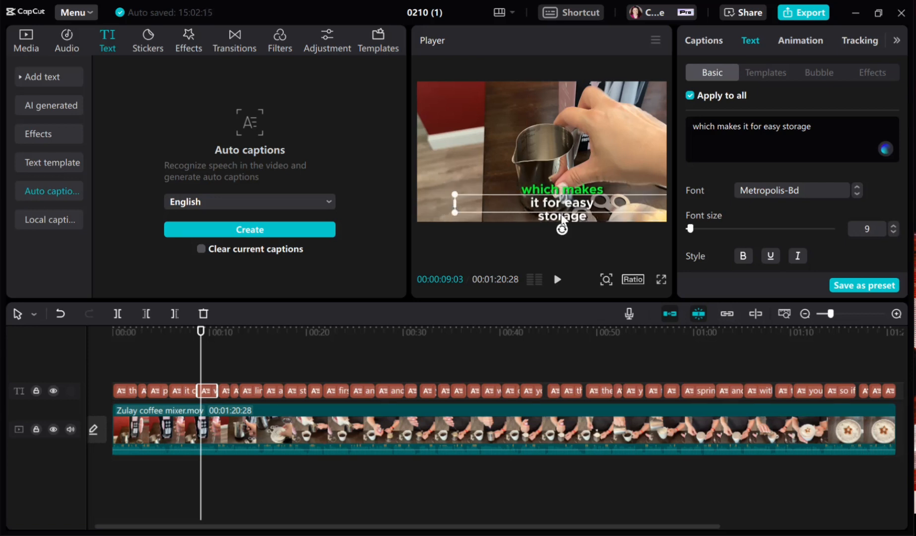
drag(561, 201, 549, 201)
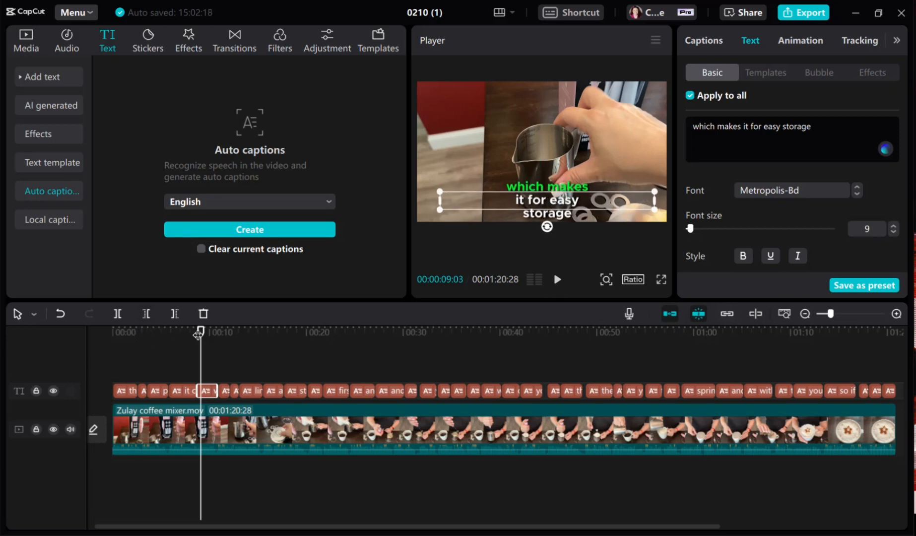
Play the restyled captions from the start of the video and check them again at about the one-minute mark.
drag(200, 331, 120, 342)
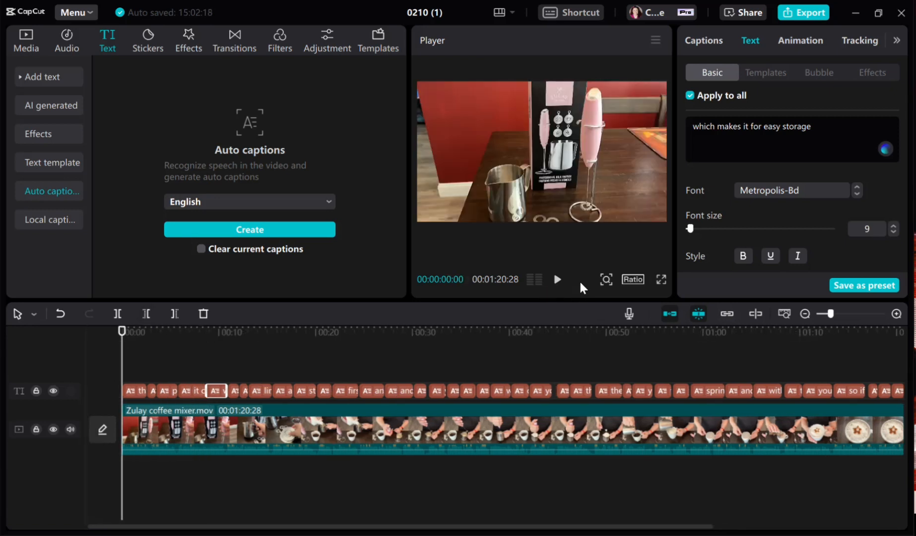
click(556, 279)
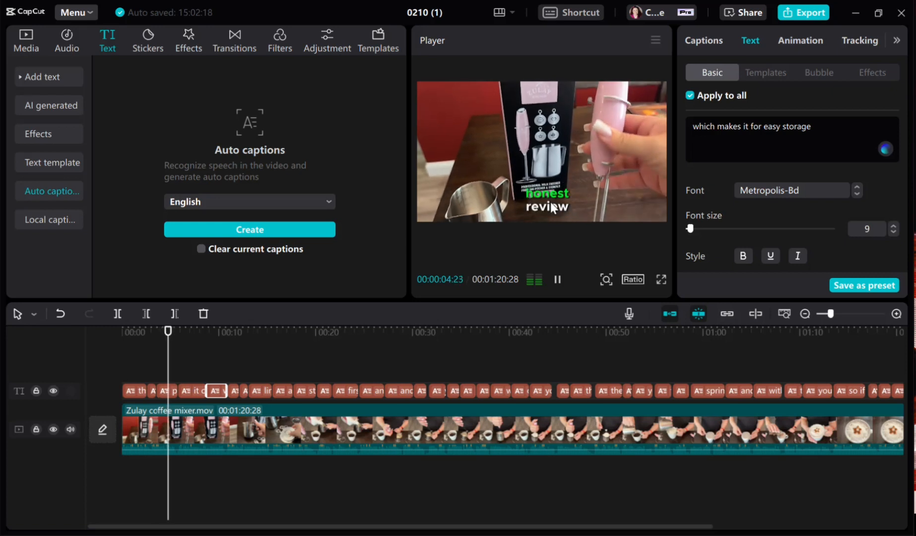
click(557, 281)
drag(184, 337, 410, 359)
drag(454, 365, 703, 387)
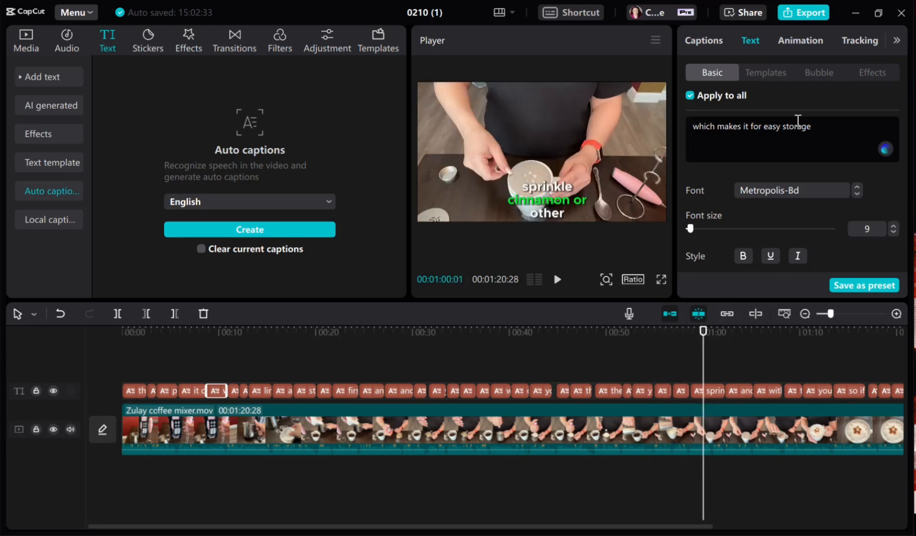
Apply the "THE QUICK" template with the purple background box to all captions and browse the rest of the caption templates.
click(765, 74)
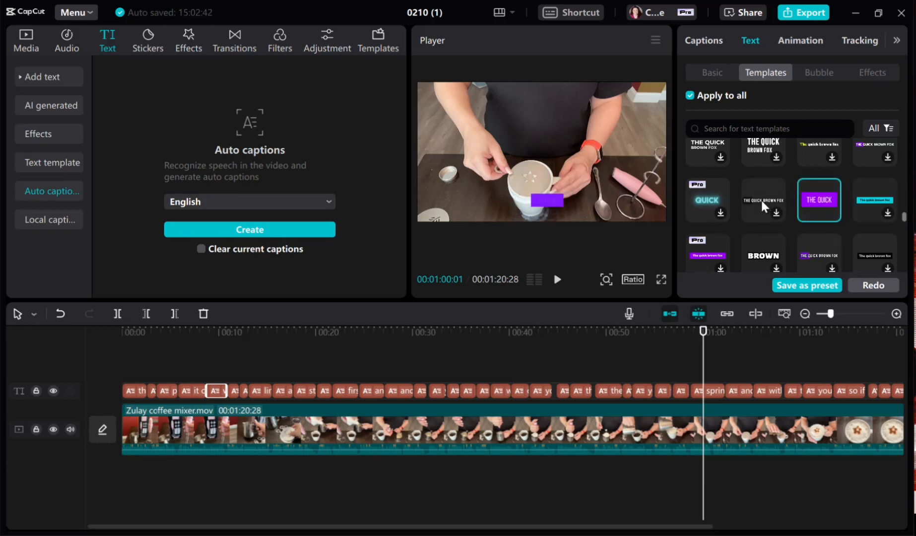
scroll(761, 198, down, 3)
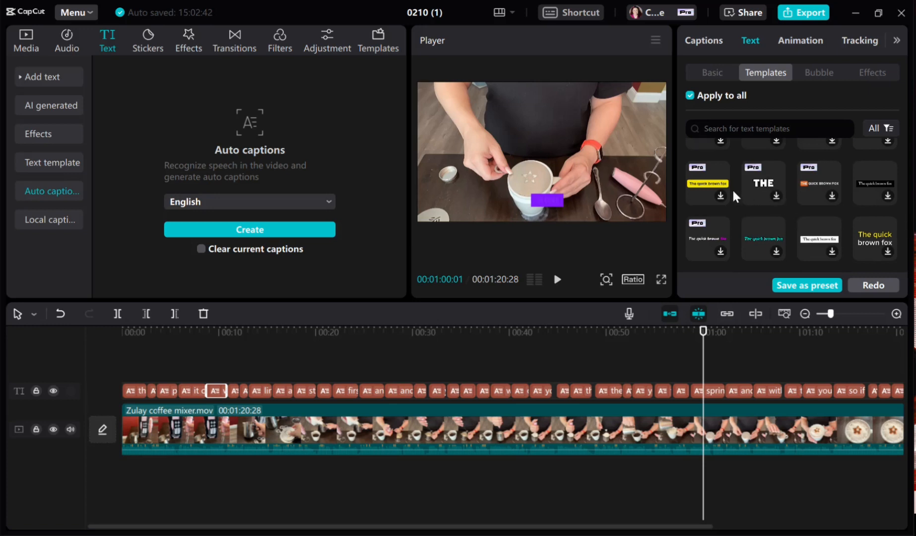
scroll(766, 186, down, 3)
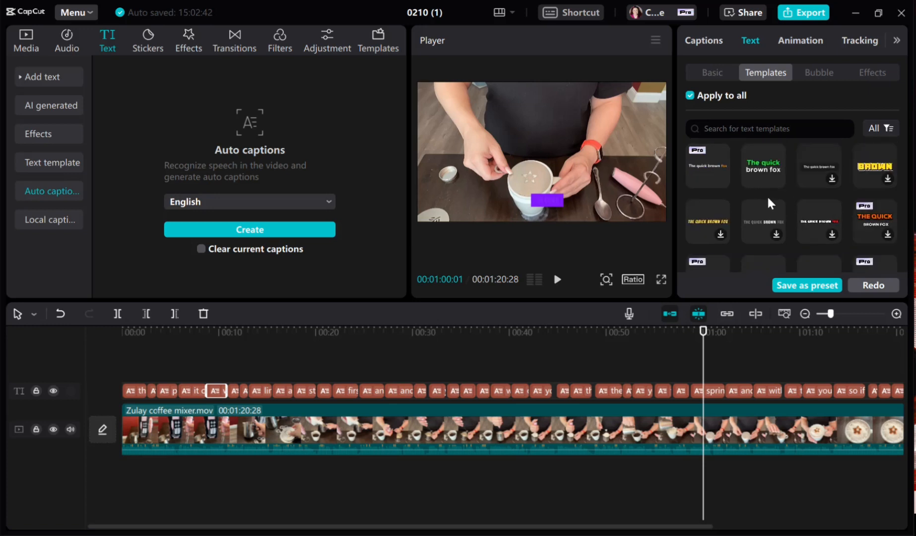
scroll(759, 198, down, 5)
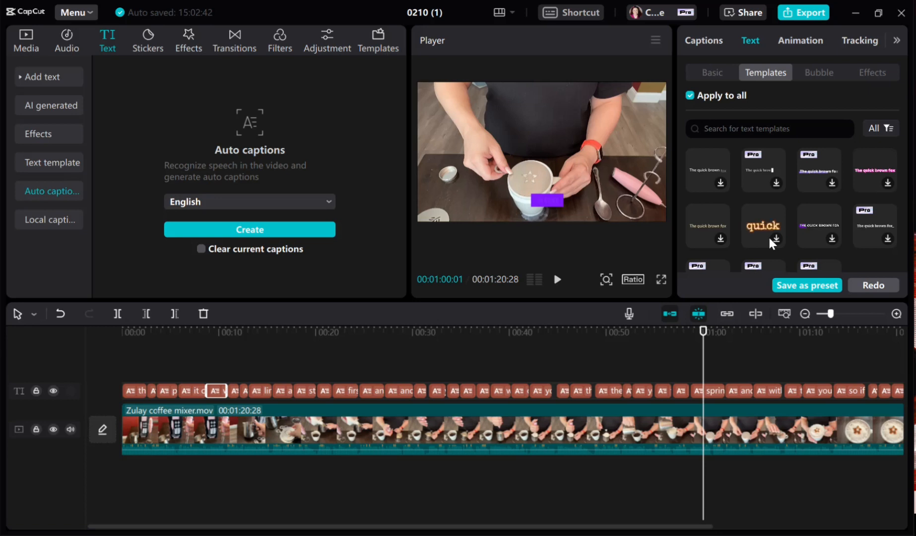
scroll(780, 190, down, 2)
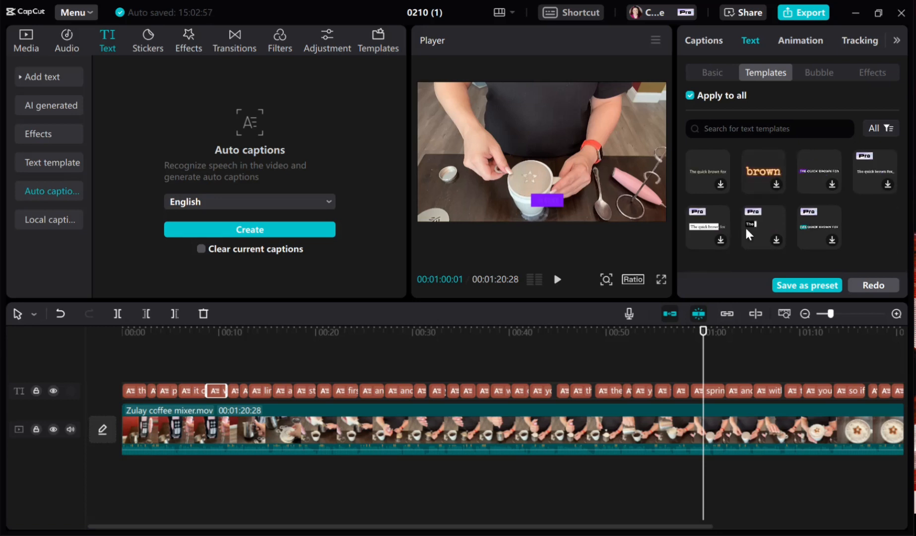
Review the project's video, audio and caption export settings and close them without exporting.
click(800, 13)
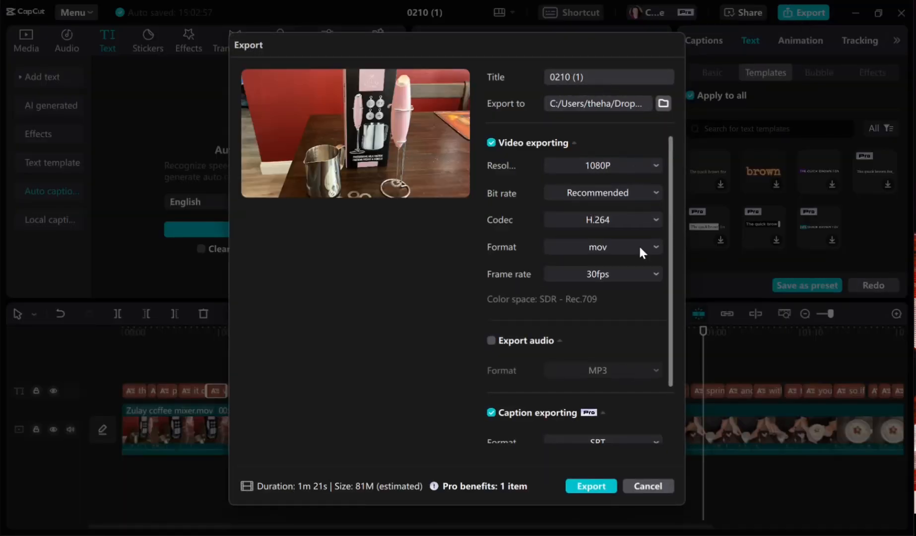
scroll(594, 390, down, 2)
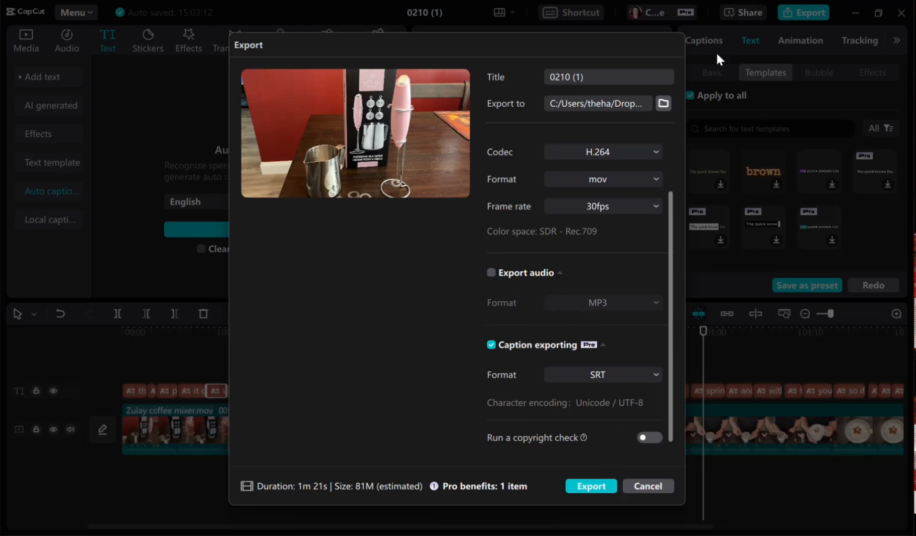
click(648, 486)
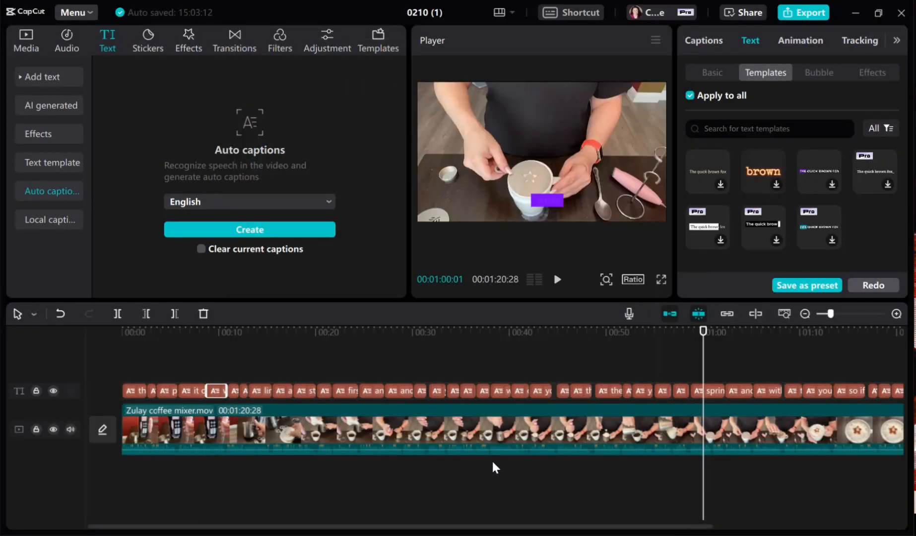